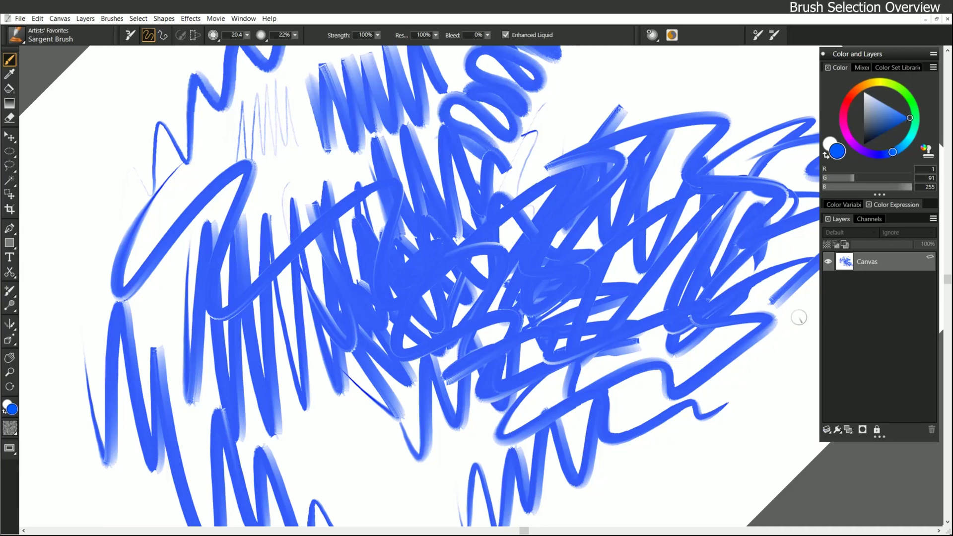
Step: Browse the brush categories past Artists' Oils and load Basic Crayons from Chalk, Pastel and Crayons
click(16, 35)
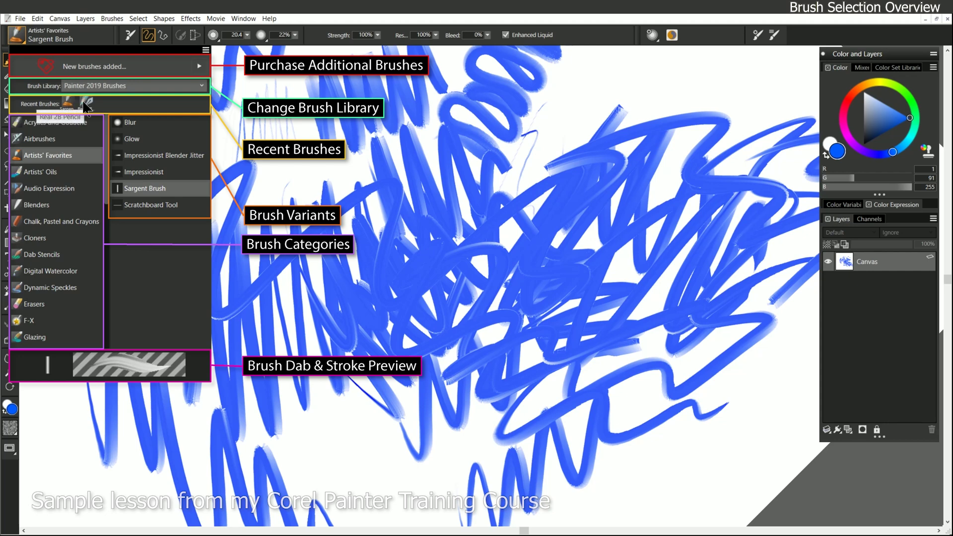
click(100, 173)
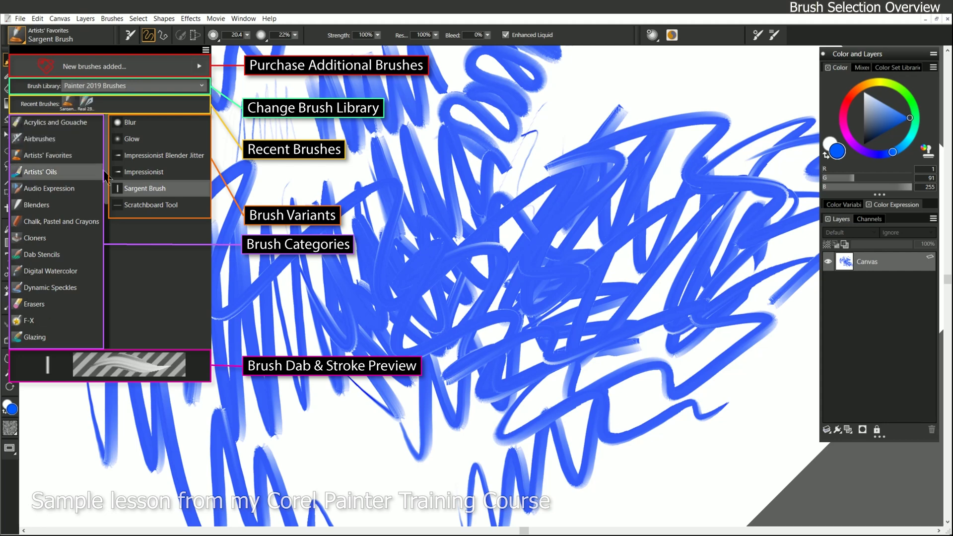
mouse_move(104, 174)
mouse_down()
mouse_move(102, 320)
mouse_move(108, 248)
mouse_up()
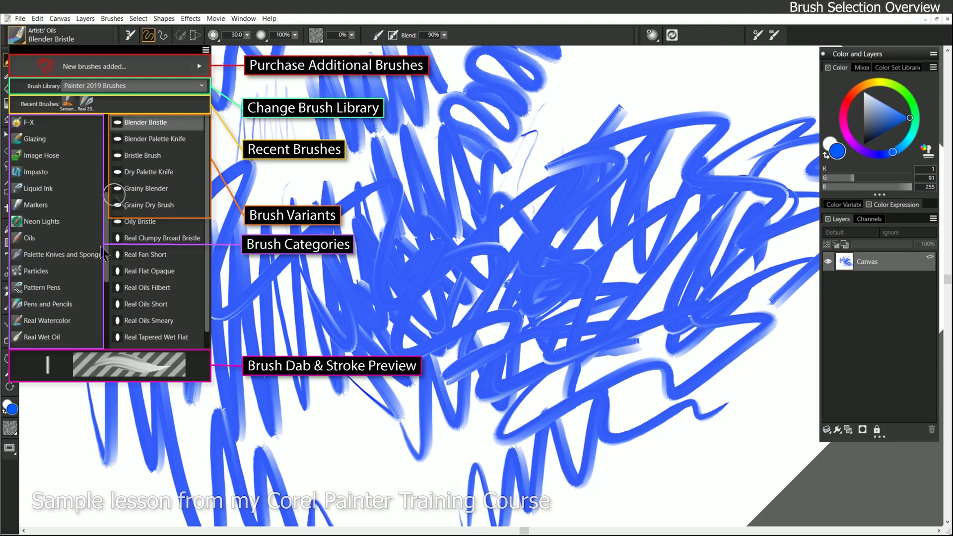
scroll(85, 156, up, 4)
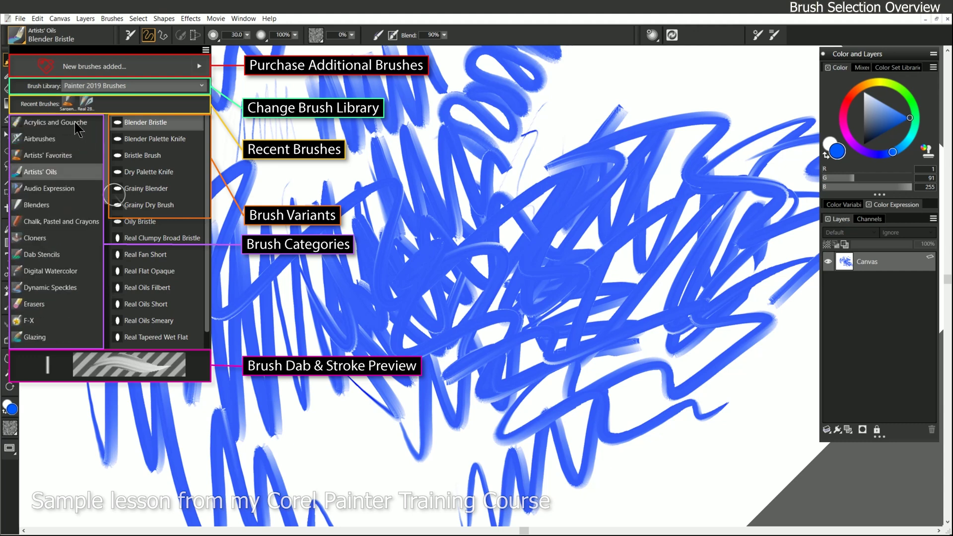
click(58, 222)
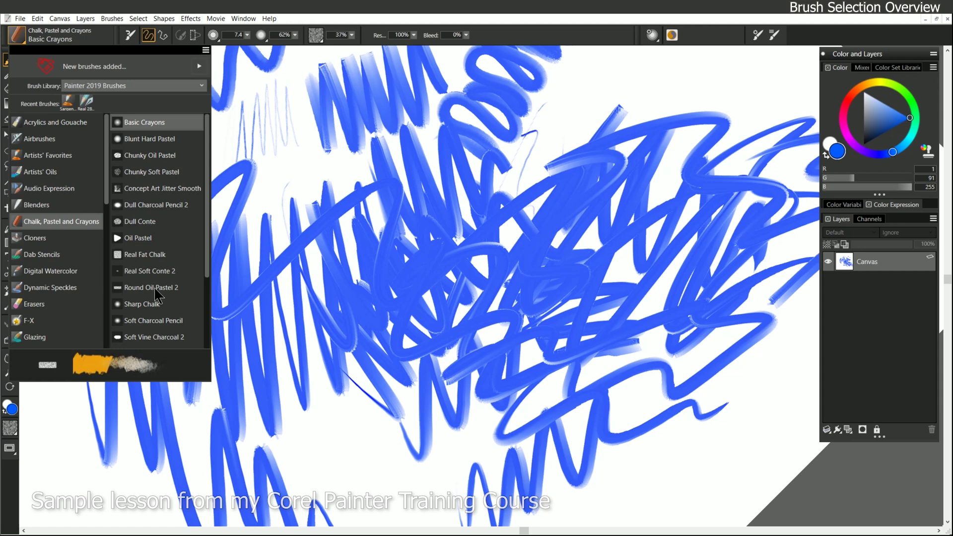
Step: Drop down the Brush Library list in the Brush Selector, from Natural Media to Painter 11 Brushes
click(126, 86)
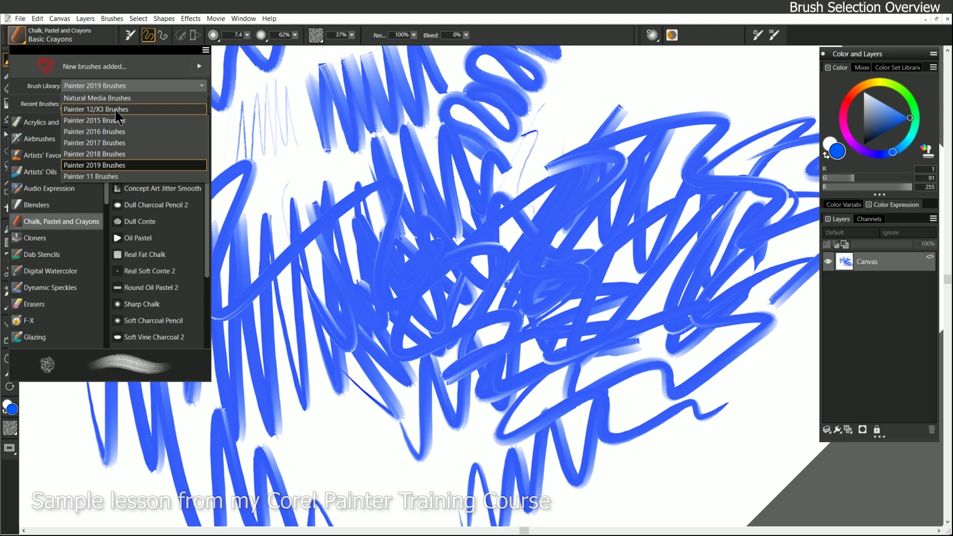
Step: Paint two pink Chunky Oil Pastel strokes over the blue scribbles, keeping Painter 2019 Brushes
click(109, 165)
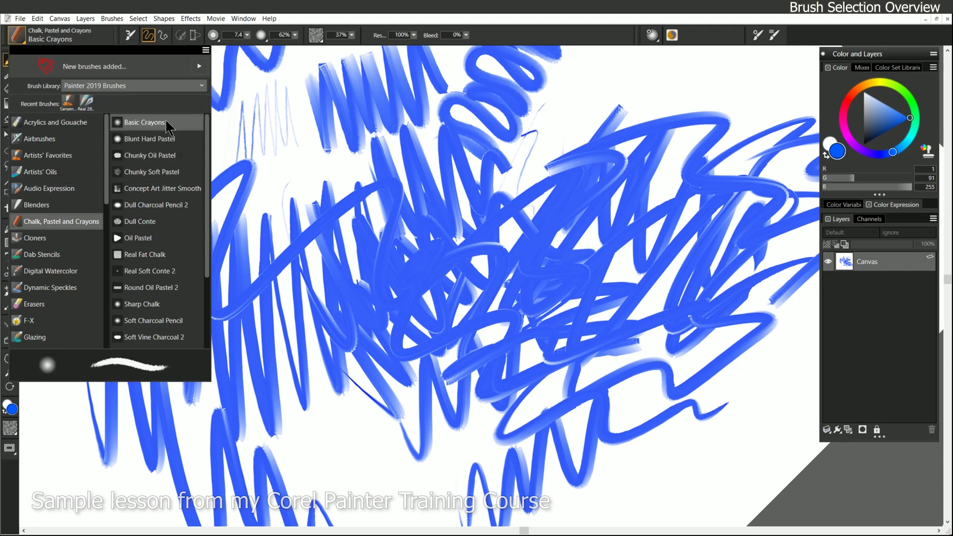
click(157, 156)
click(157, 155)
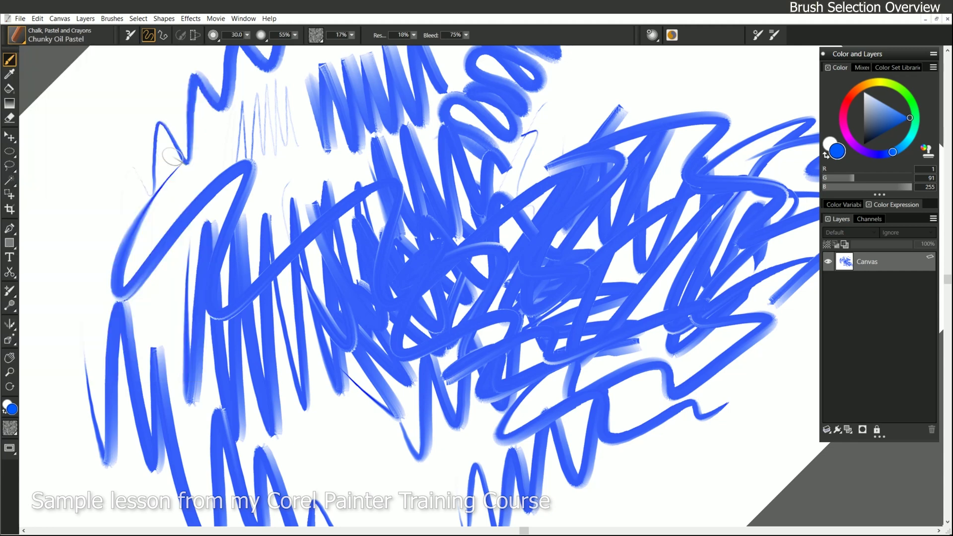
click(842, 117)
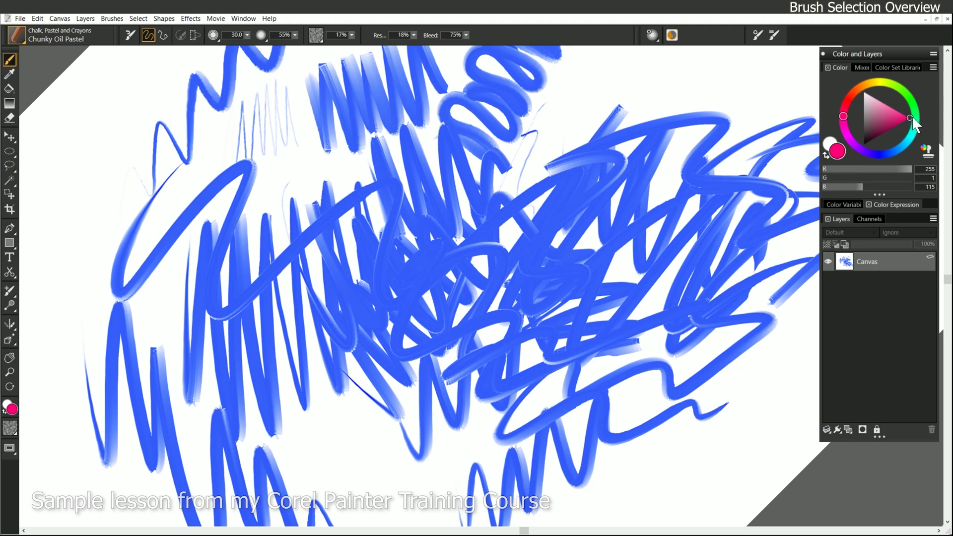
mouse_move(350, 201)
mouse_down()
mouse_move(293, 280)
mouse_move(302, 322)
mouse_move(330, 340)
mouse_move(387, 335)
mouse_move(459, 236)
mouse_up()
mouse_move(430, 318)
mouse_down()
mouse_move(464, 233)
mouse_move(469, 326)
mouse_move(500, 278)
mouse_up()
Step: Switch to Basic Crayons and draw dark zigzags, a small circle and red-navy hatching
click(16, 39)
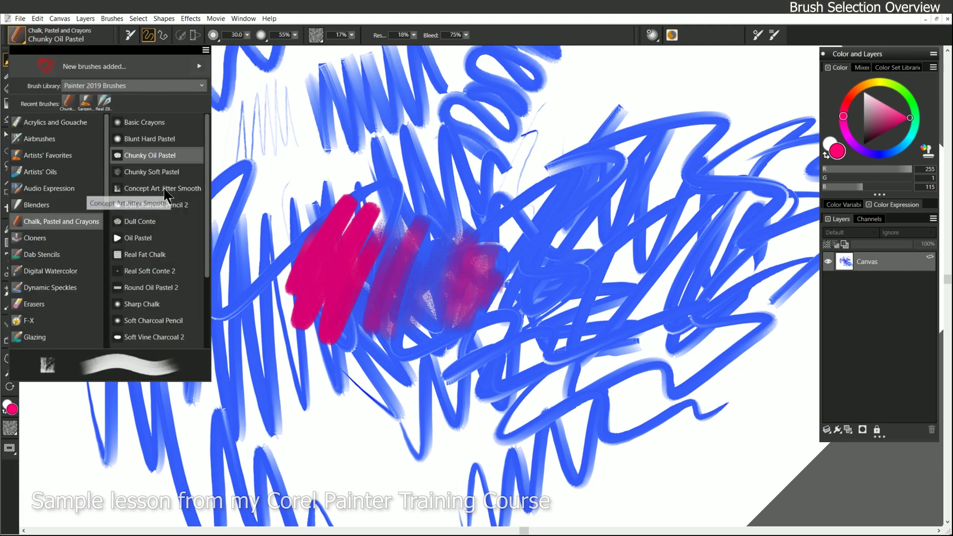
click(163, 124)
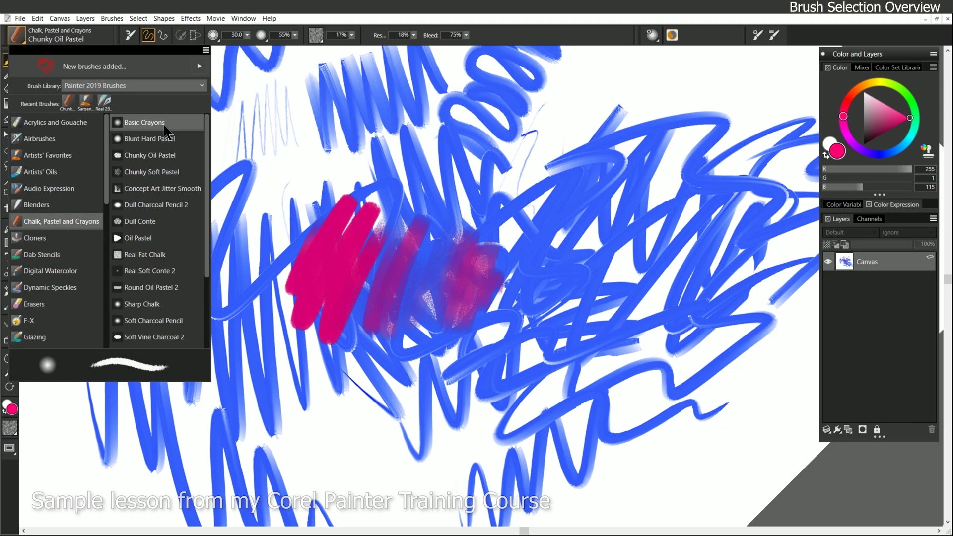
mouse_move(485, 201)
mouse_down()
mouse_move(452, 218)
mouse_move(498, 184)
mouse_move(531, 188)
mouse_move(553, 214)
mouse_move(512, 318)
mouse_up()
mouse_move(534, 278)
mouse_down()
mouse_move(561, 258)
mouse_move(571, 299)
mouse_move(589, 259)
mouse_move(603, 263)
mouse_up()
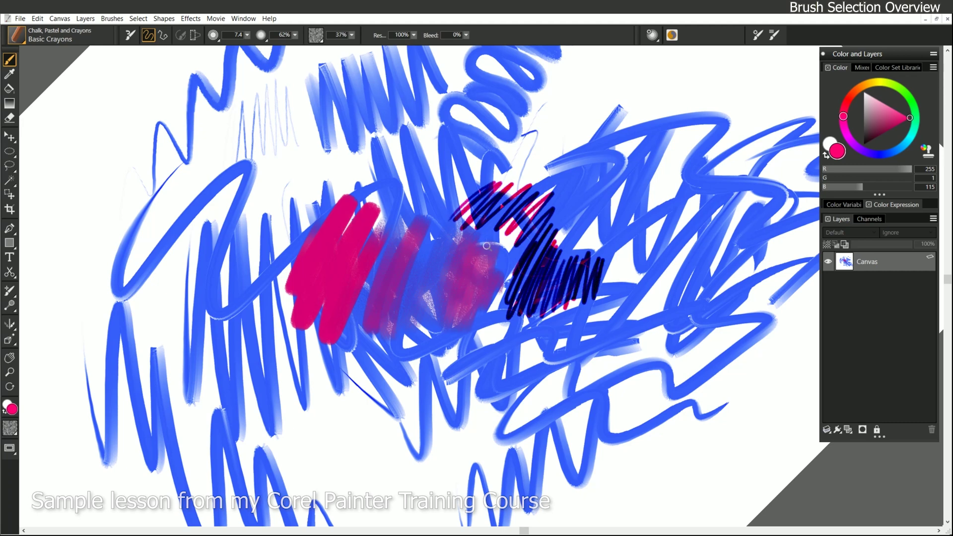
mouse_move(357, 290)
mouse_down()
mouse_move(402, 273)
mouse_move(458, 227)
mouse_up()
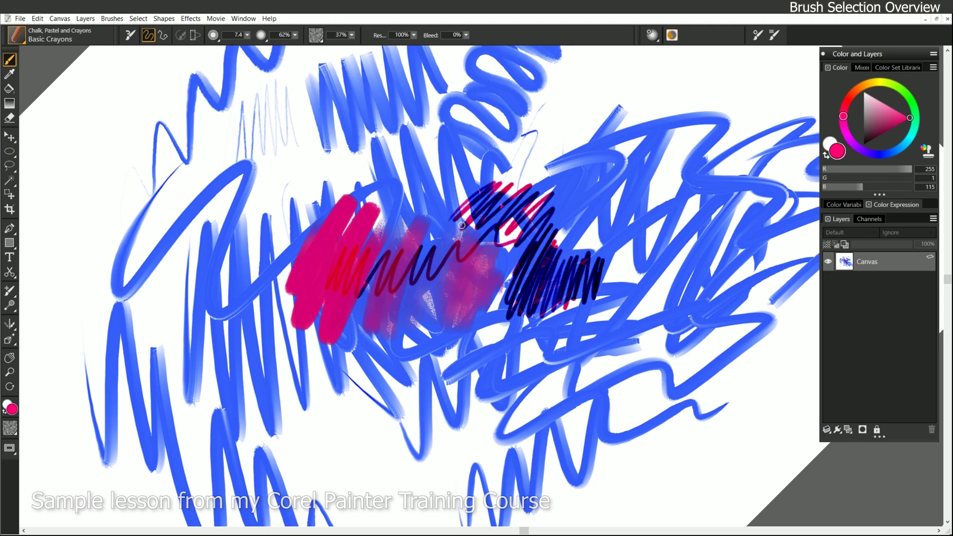
mouse_move(420, 157)
mouse_down()
mouse_move(399, 180)
mouse_move(449, 158)
mouse_move(402, 191)
mouse_move(417, 197)
mouse_move(449, 172)
mouse_move(407, 191)
mouse_move(393, 149)
mouse_move(404, 177)
mouse_move(414, 145)
mouse_up()
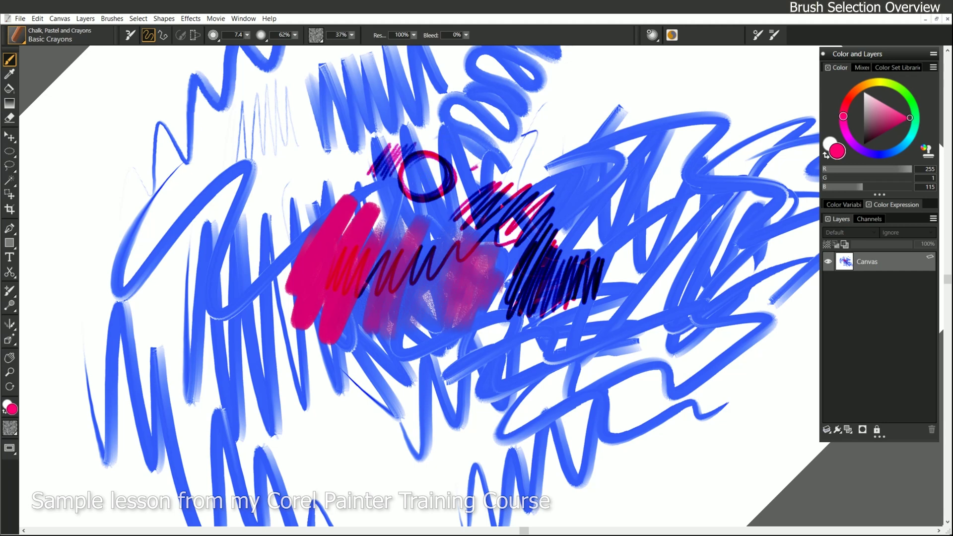
mouse_move(471, 170)
mouse_down()
mouse_move(516, 155)
mouse_move(528, 164)
mouse_up()
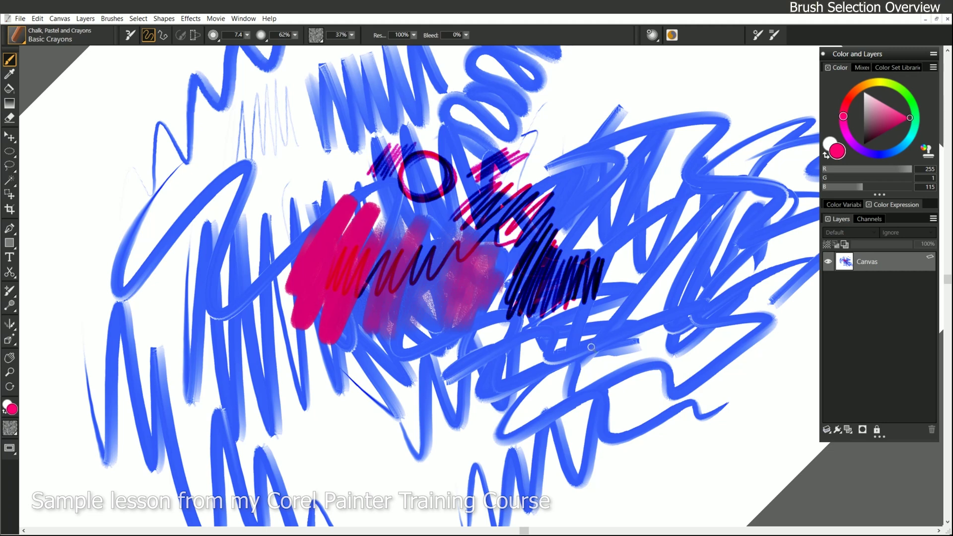
Step: Reopen the Brush Selector with Ctrl+B, listing the Chalk, Pastel and Crayons variants
key(ctrl+b)
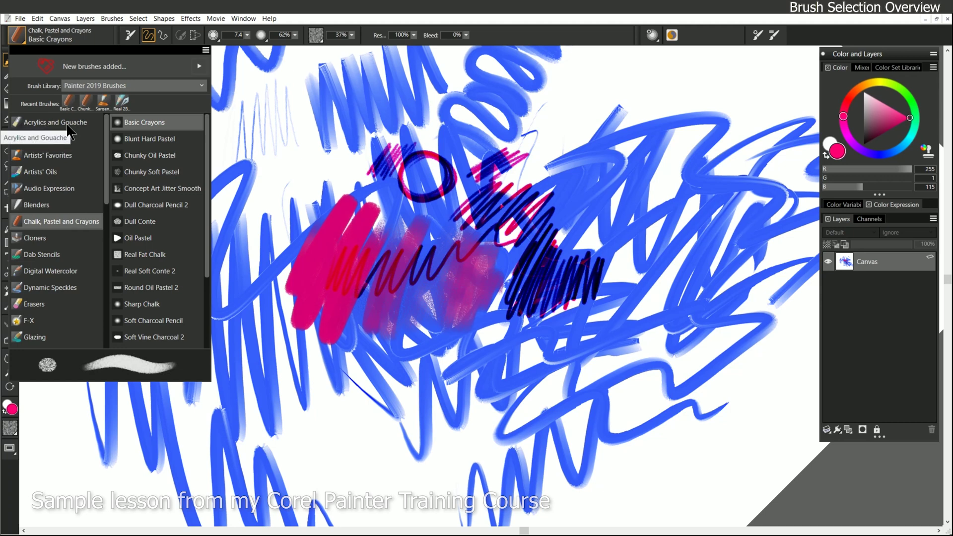
Step: Paint a large green patch at the canvas upper right with Acrylics and Gouache Opaque Acrylic
click(70, 124)
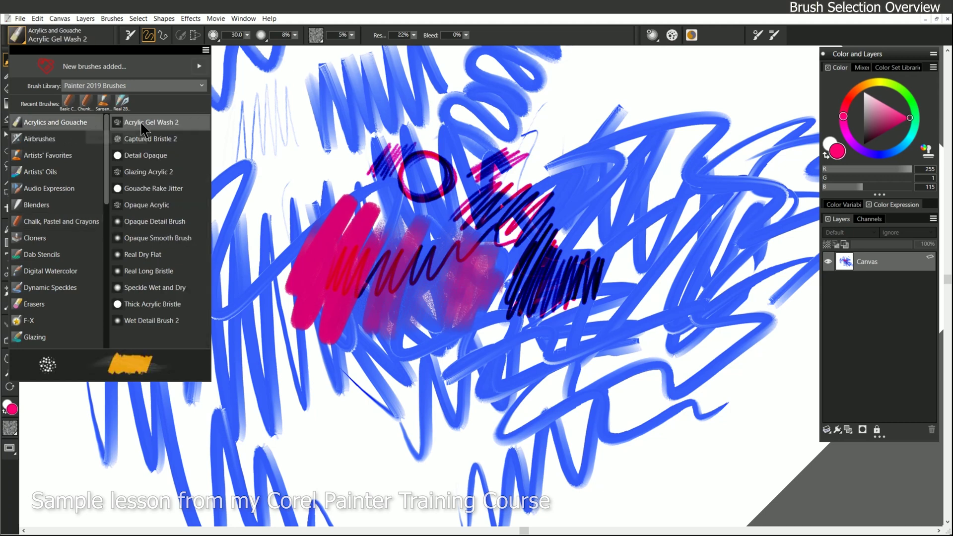
click(147, 205)
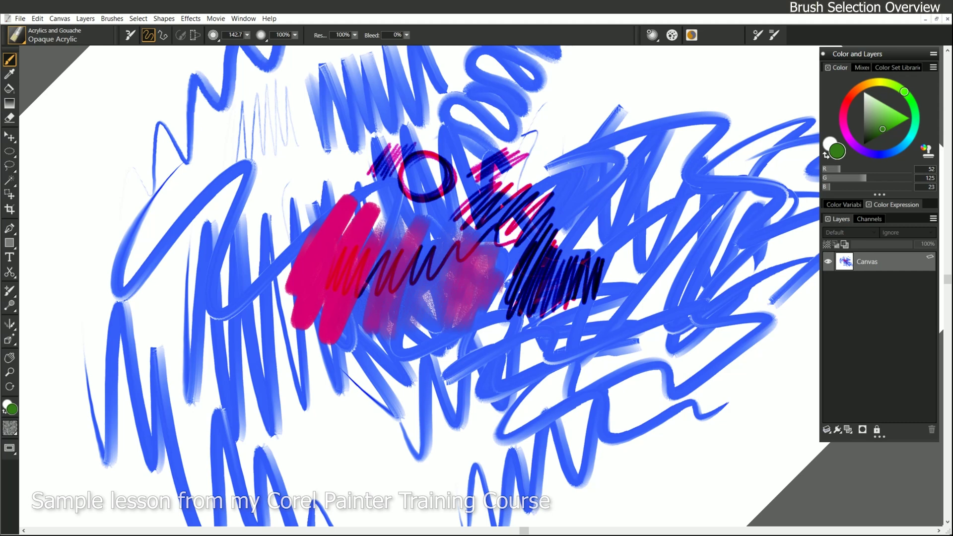
drag(566, 148, 570, 164)
mouse_move(586, 129)
mouse_down()
mouse_move(544, 139)
mouse_move(541, 194)
mouse_move(628, 159)
mouse_move(661, 174)
mouse_move(679, 164)
mouse_up()
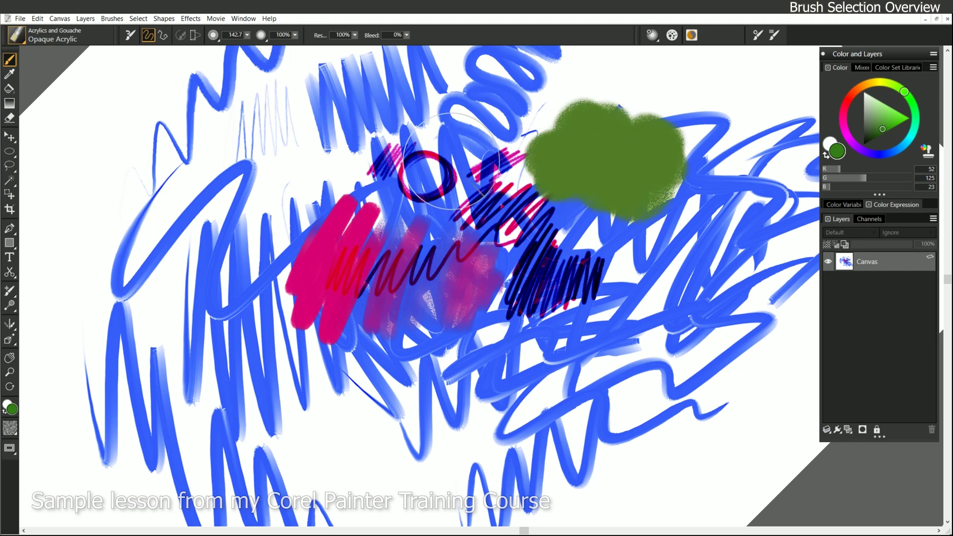
Step: Streak light-blue Real Long Bristle strokes down across the green patch
click(16, 35)
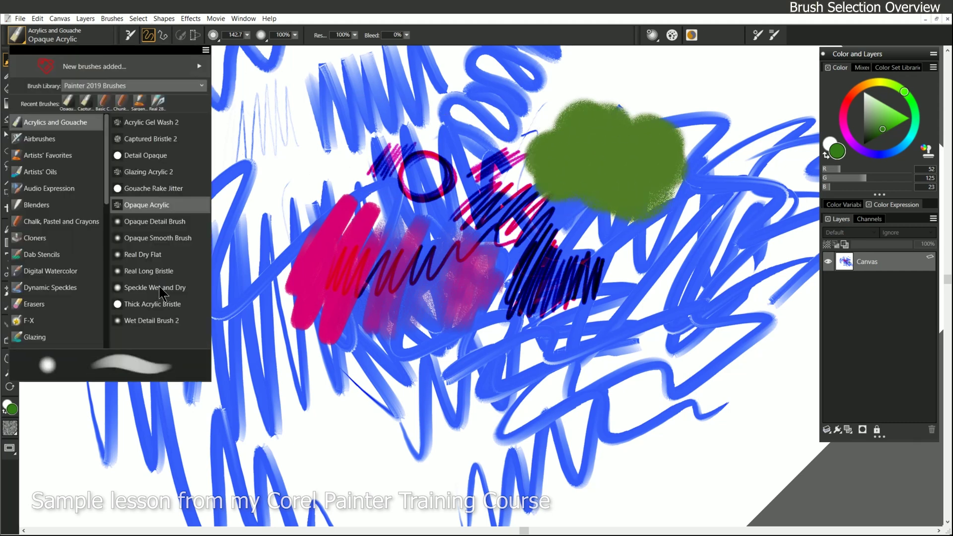
click(149, 271)
mouse_move(646, 148)
mouse_down()
mouse_move(539, 148)
mouse_move(660, 153)
mouse_move(553, 164)
mouse_move(661, 173)
mouse_move(548, 184)
mouse_move(655, 188)
mouse_move(646, 218)
mouse_up()
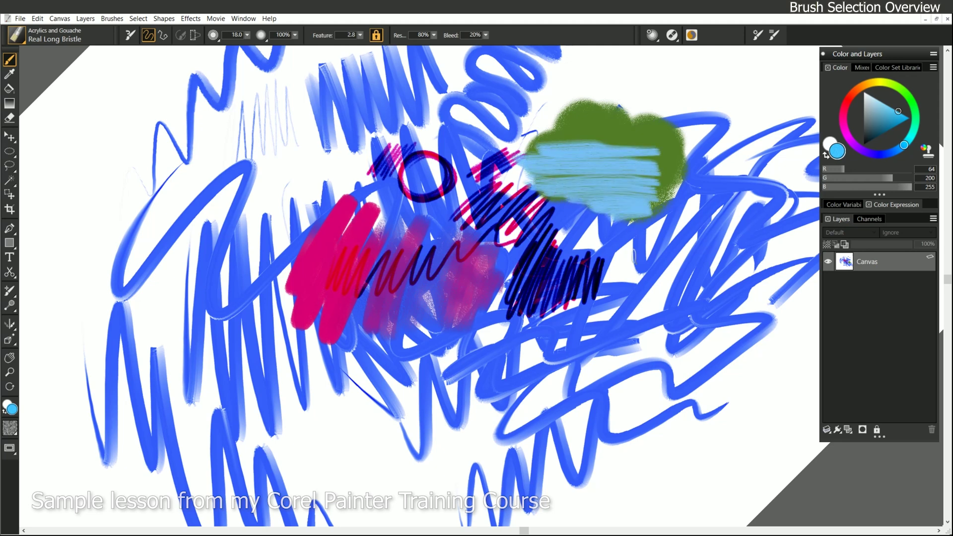
click(16, 34)
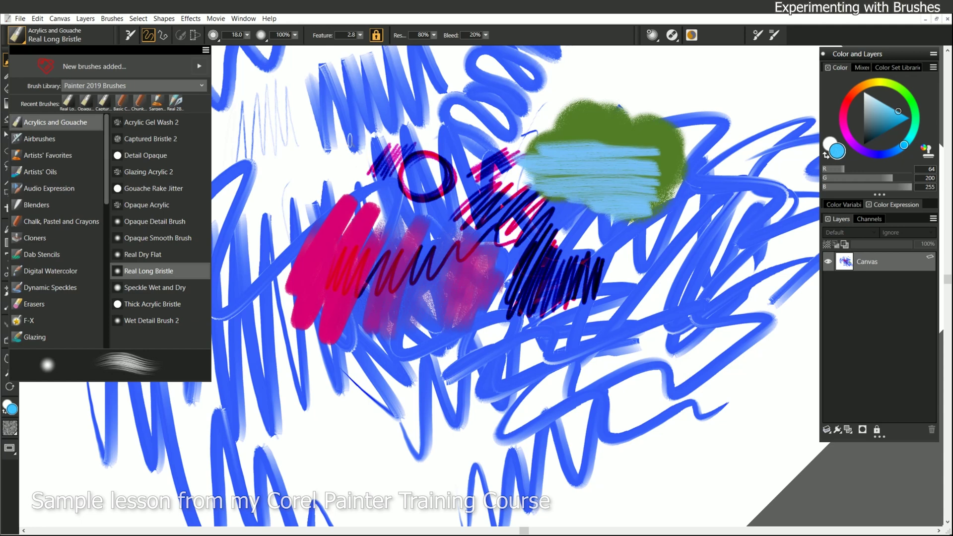
Step: Dock the Brush Selector Panel from the Window menu and pick Artists' Favorites' Impressionist Blender Jitter
click(243, 18)
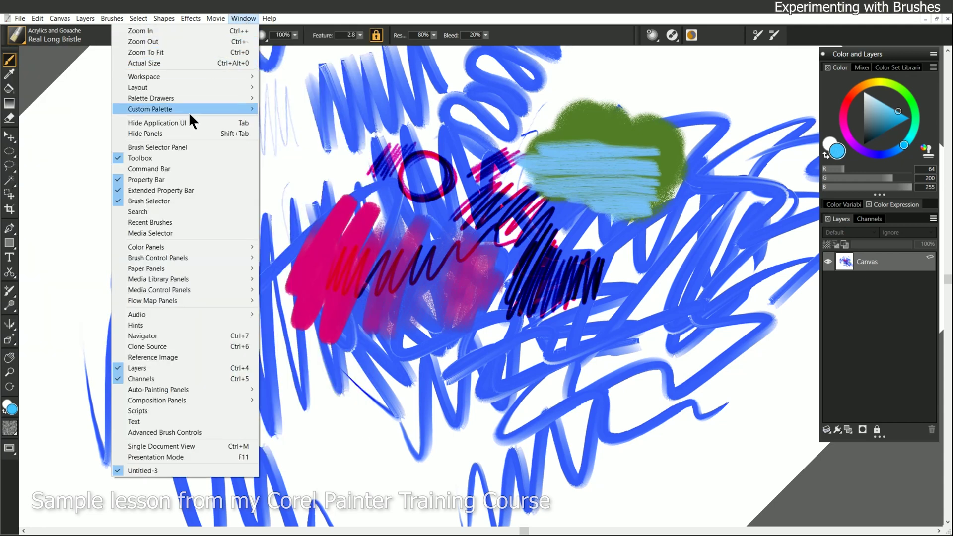
click(166, 147)
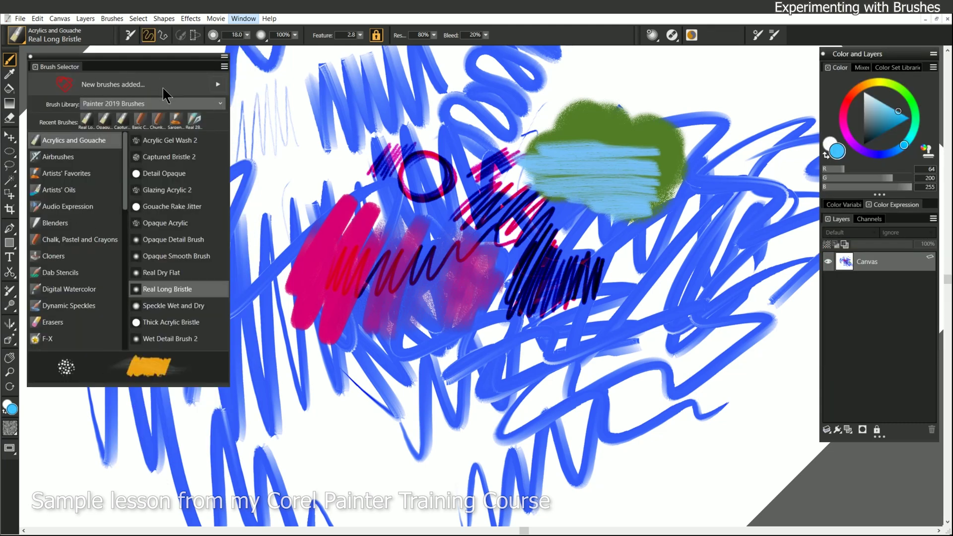
click(65, 174)
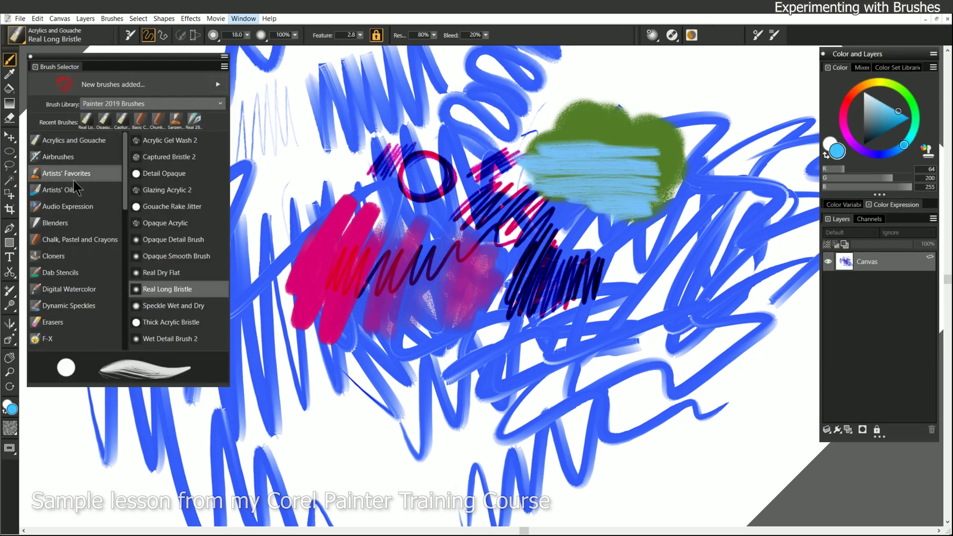
click(179, 174)
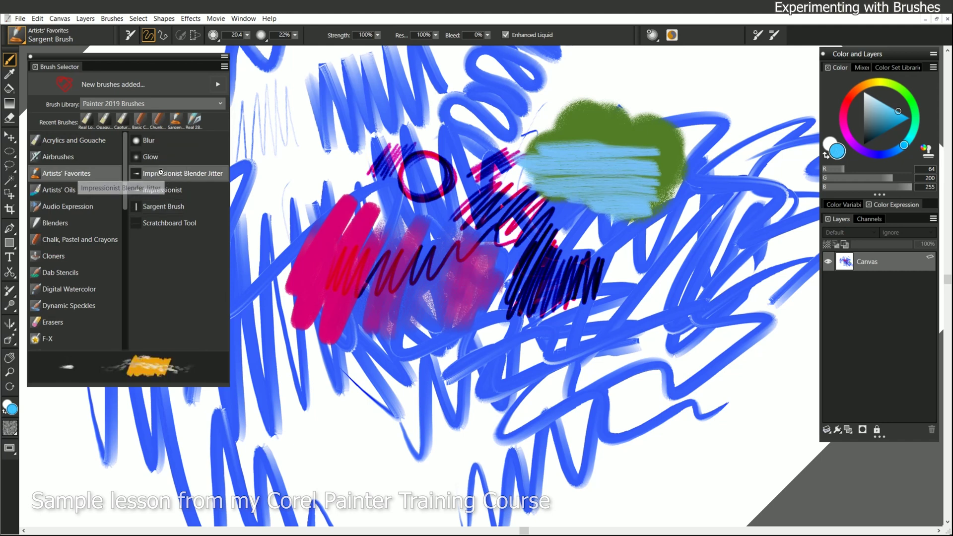
Step: Blend with Impressionist Blender Jitter, then smear the centre, green patch and hatching with Dry Palette Knife
mouse_move(369, 213)
mouse_down()
mouse_move(439, 147)
mouse_move(378, 307)
mouse_move(526, 298)
mouse_up()
click(65, 190)
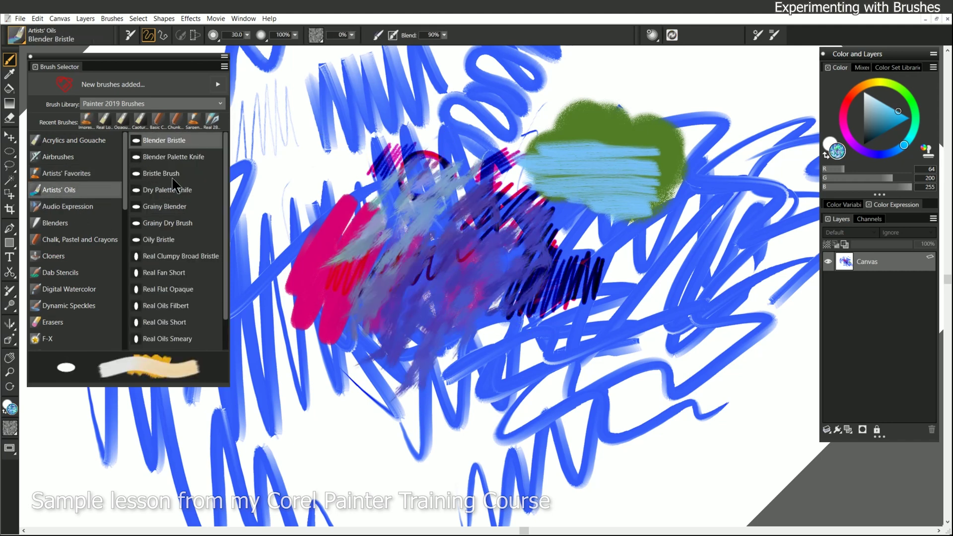
click(164, 194)
mouse_move(367, 293)
mouse_down()
mouse_move(348, 184)
mouse_move(426, 169)
mouse_move(497, 214)
mouse_move(546, 149)
mouse_move(522, 199)
mouse_move(580, 233)
mouse_move(616, 143)
mouse_up()
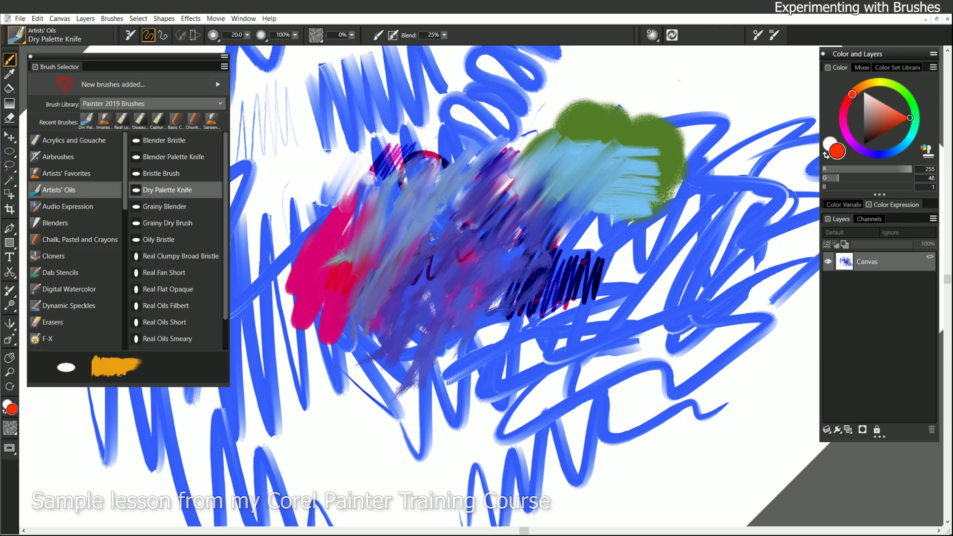
mouse_move(571, 120)
mouse_down()
mouse_move(581, 99)
mouse_move(601, 95)
mouse_move(626, 119)
mouse_move(666, 124)
mouse_move(695, 149)
mouse_up()
mouse_move(600, 248)
mouse_down()
mouse_move(590, 232)
mouse_move(605, 283)
mouse_move(551, 283)
mouse_move(499, 305)
mouse_move(601, 353)
mouse_up()
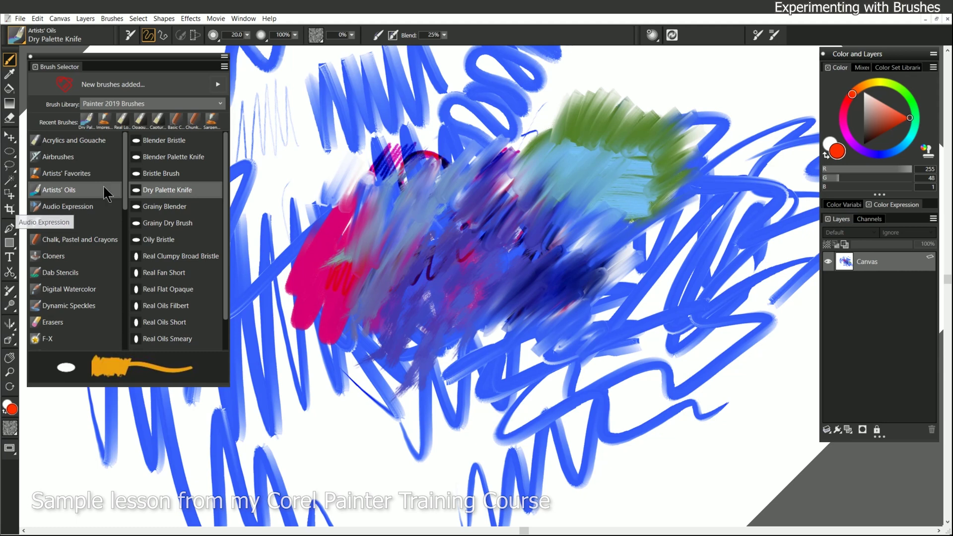
Step: Scroll down the category list and choose Oils to load Bristle Oils
scroll(75, 298, down, 3)
click(48, 322)
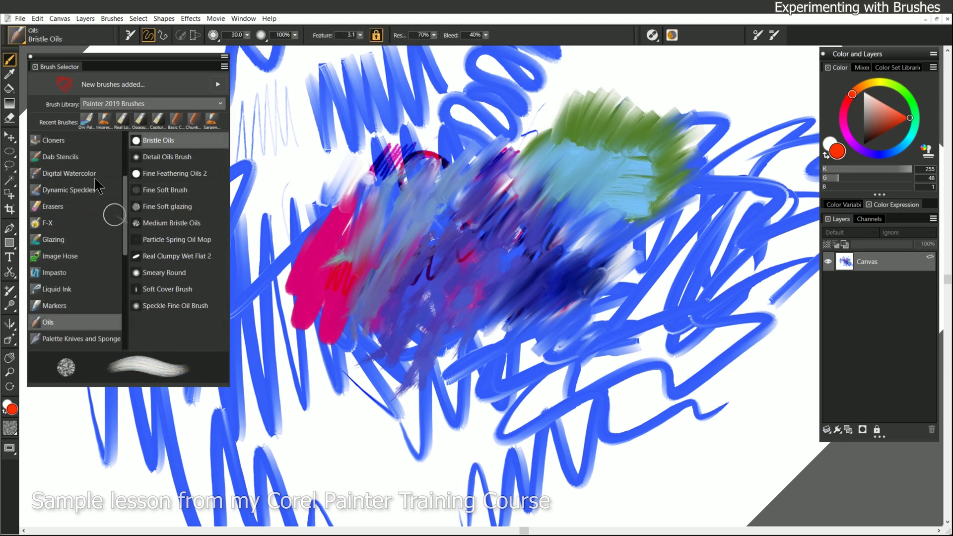
drag(124, 236, 124, 325)
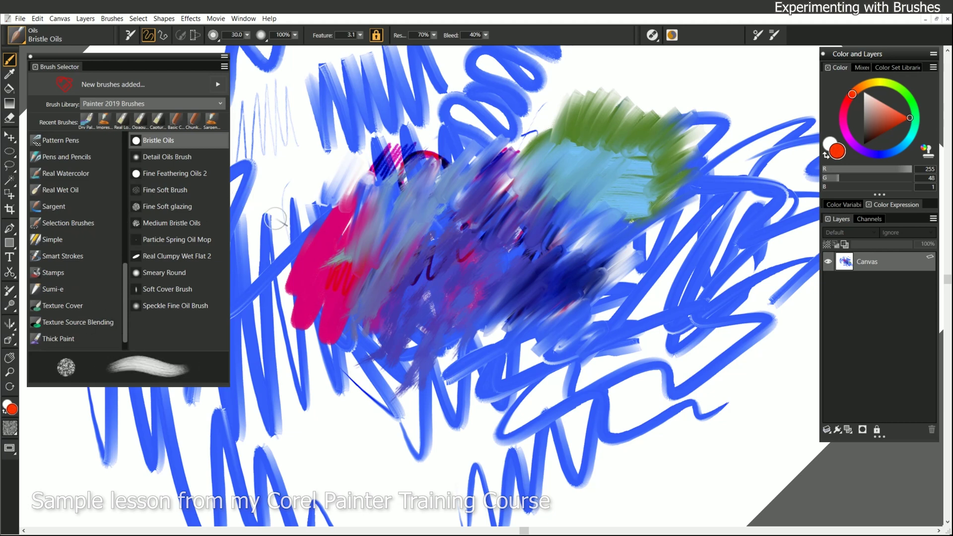